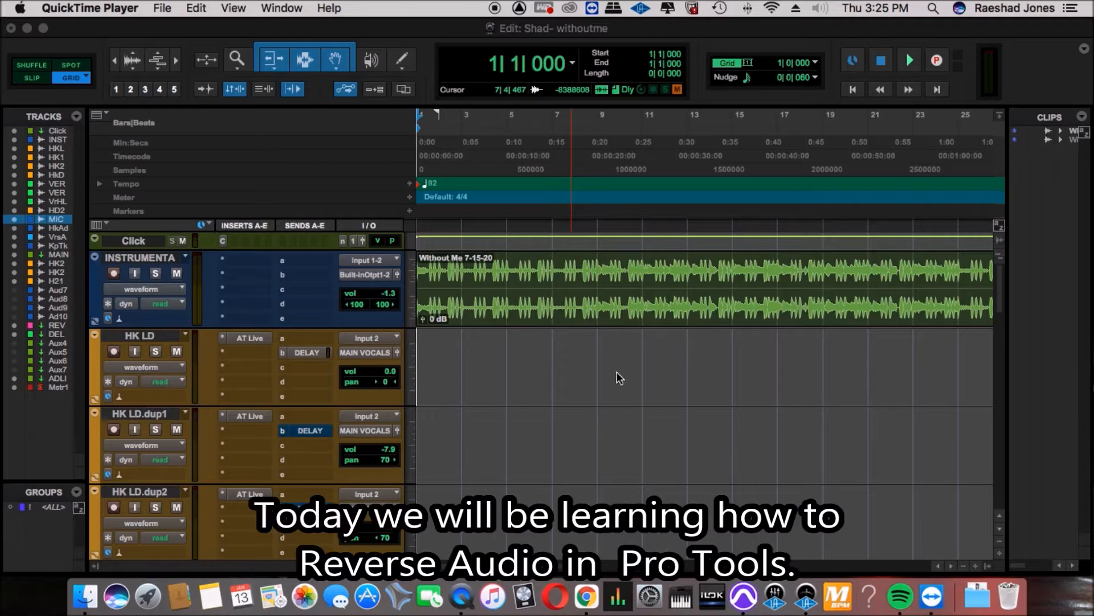
pyautogui.scroll(-3, 270, 382)
pyautogui.scroll(3, 494, 370)
pyautogui.click(504, 362)
pyautogui.press('r')
pyautogui.press('r')
pyautogui.press('r')
pyautogui.press('t')
pyautogui.press('t')
pyautogui.scroll(-5, 484, 353)
pyautogui.scroll(5, 484, 353)
pyautogui.scroll(-5, 483, 353)
pyautogui.scroll(1, 484, 352)
pyautogui.scroll(1, 484, 353)
pyautogui.scroll(-2, 484, 353)
pyautogui.scroll(5, 484, 353)
# Step: Enable input monitoring and record arming on the MIC track and record a vocal take from bar 1 to about bar 19
pyautogui.scroll(-6, 484, 353)
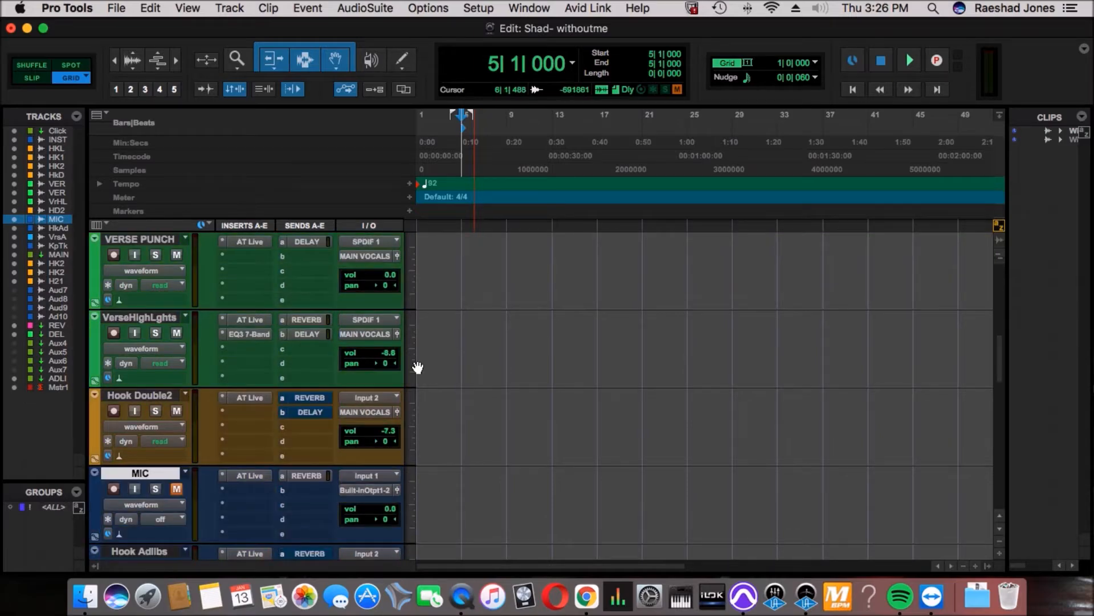
pyautogui.click(133, 488)
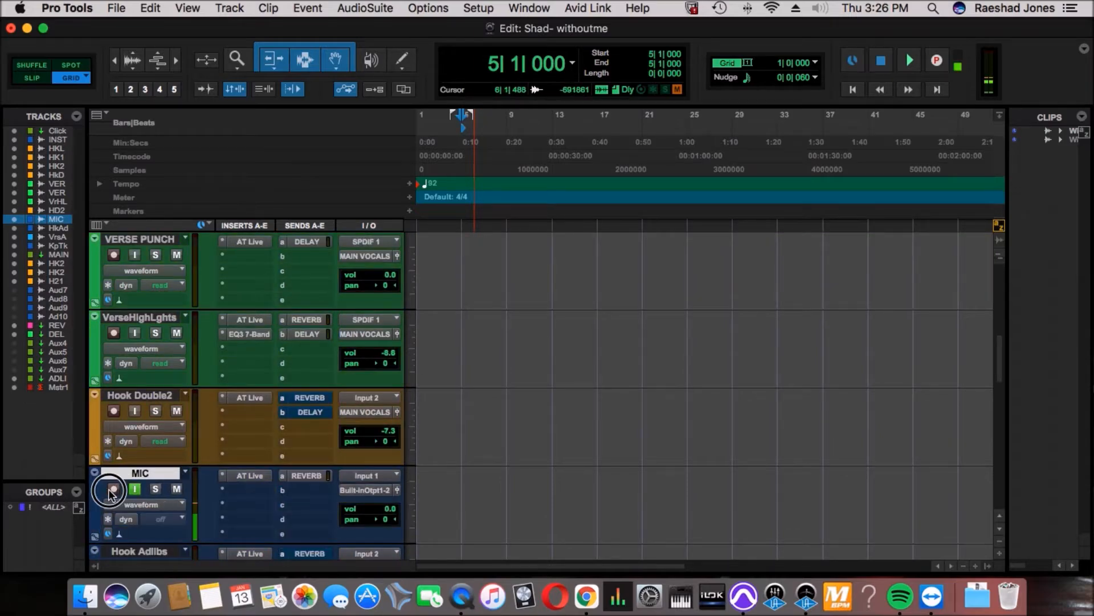
pyautogui.scroll(6, 423, 472)
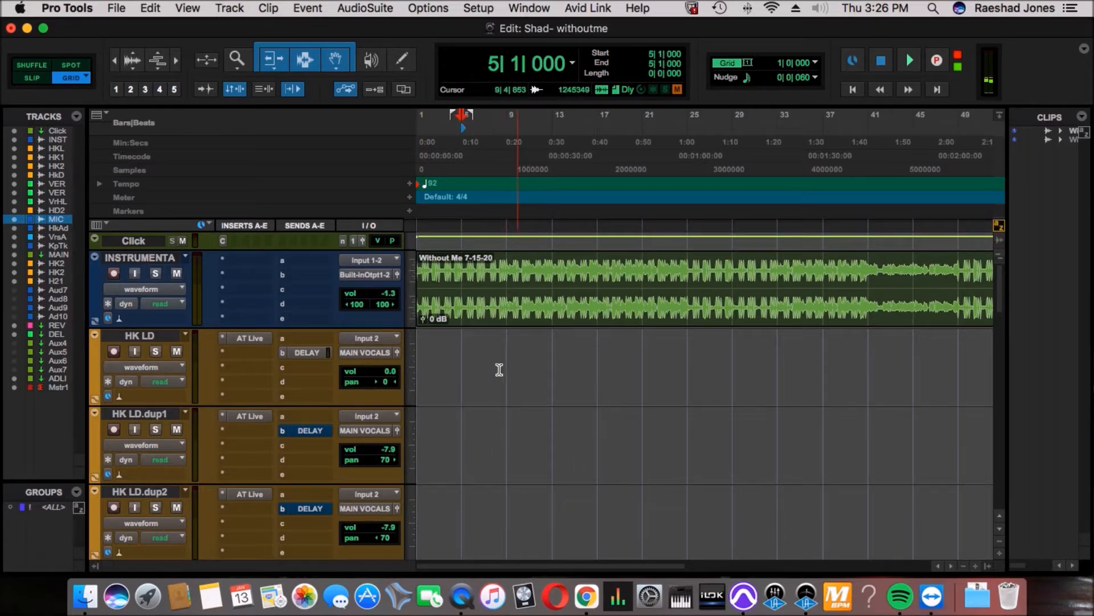
pyautogui.press('super+space')
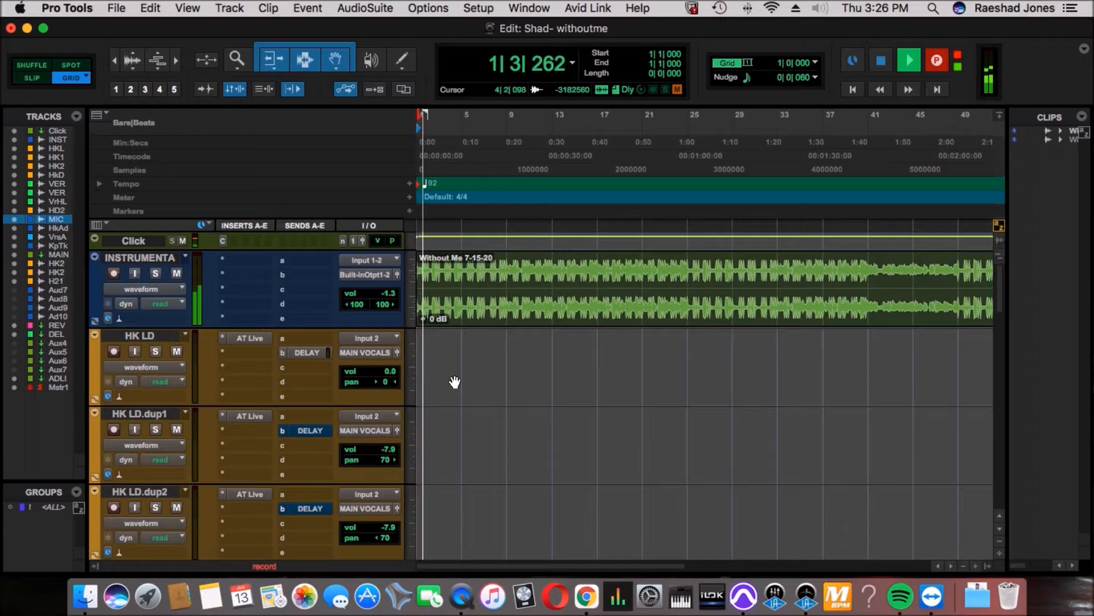
pyautogui.scroll(-10, 504, 391)
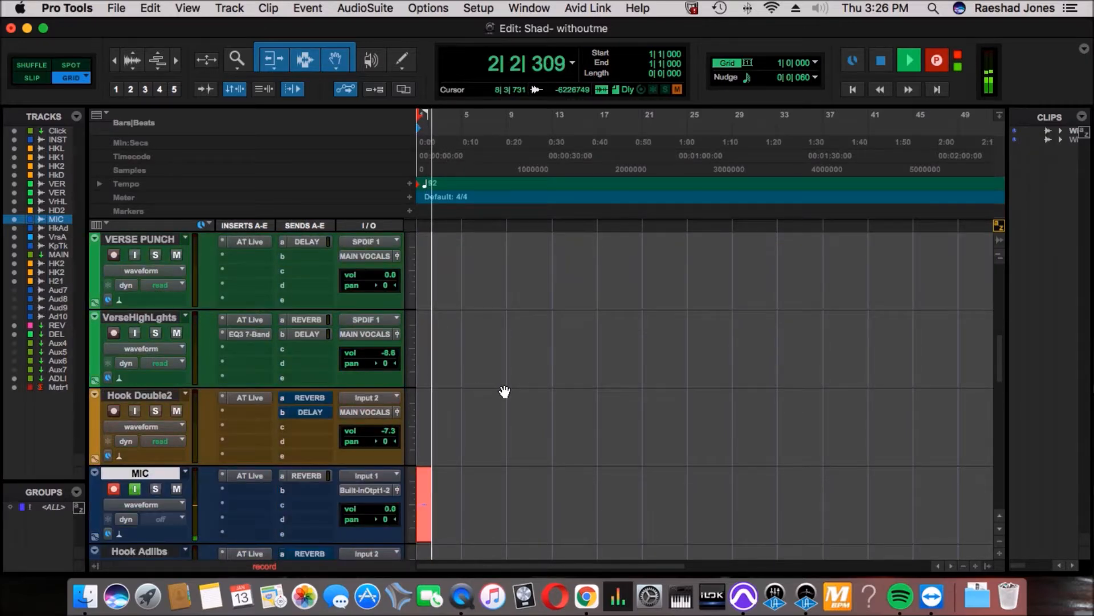
pyautogui.scroll(-1, 504, 391)
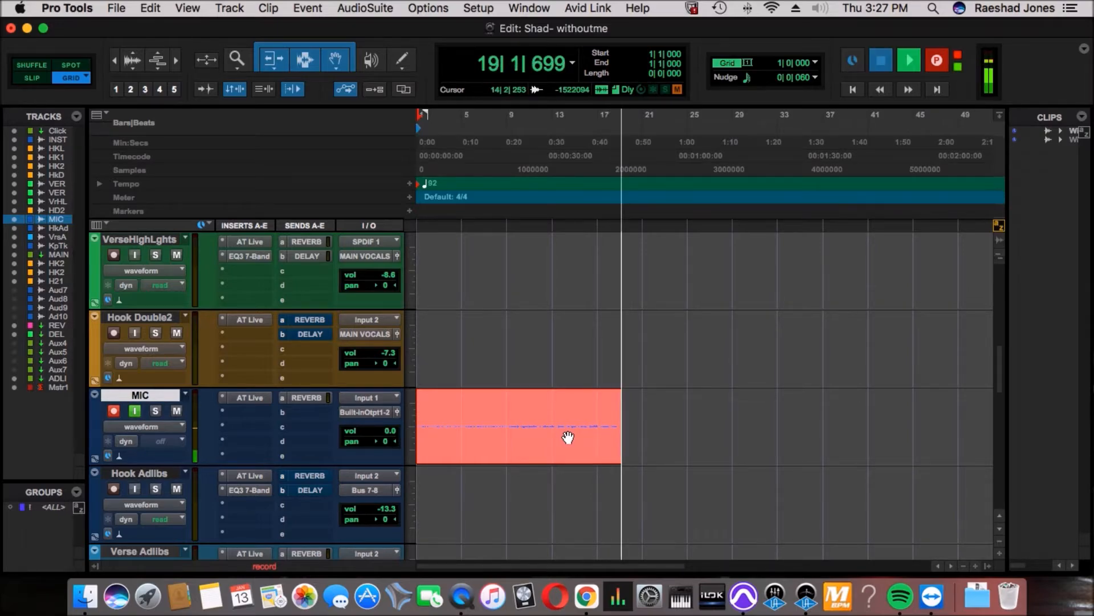
pyautogui.press('space')
# Step: Move the MIC track directly below the instrumental track and place the recorded clip on HK LD with its AT Live insert bypassed
pyautogui.moveTo(98, 419); pyautogui.dragTo(115, 330)
pyautogui.click(480, 424)
pyautogui.moveTo(471, 390); pyautogui.dragTo(468, 445)
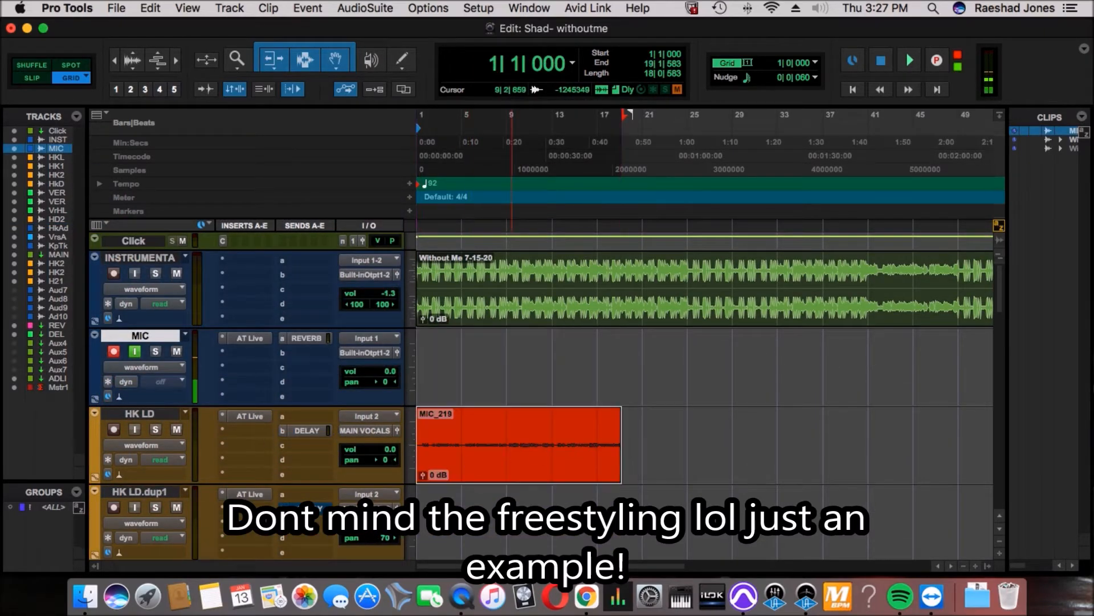
pyautogui.click(251, 419)
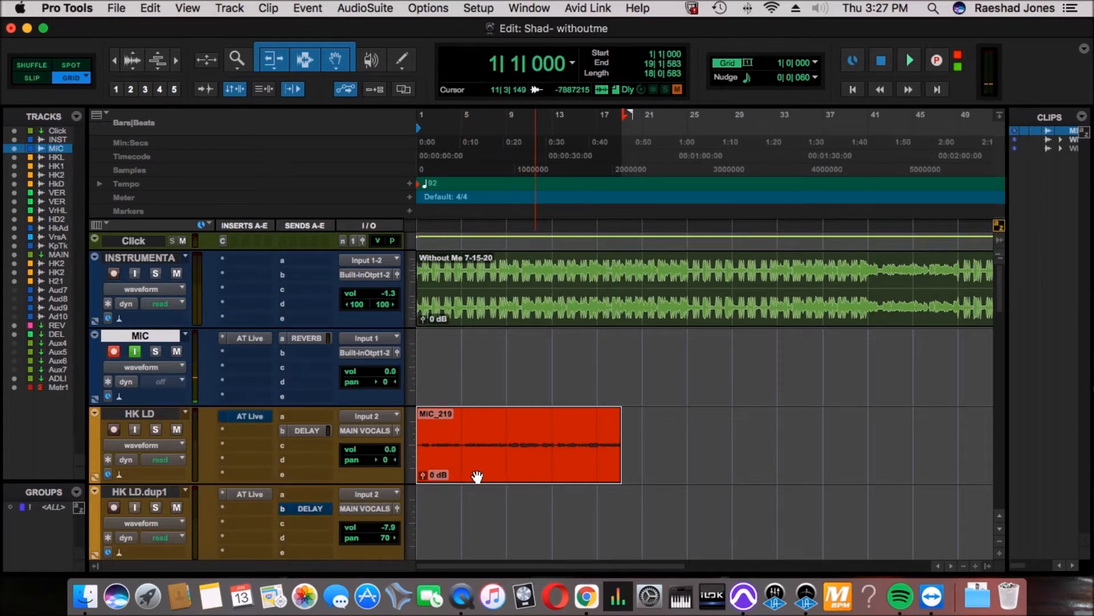
# Step: Split the recorded vocal clip on the HK LD track at bars 5 and 9
pyautogui.click(471, 444)
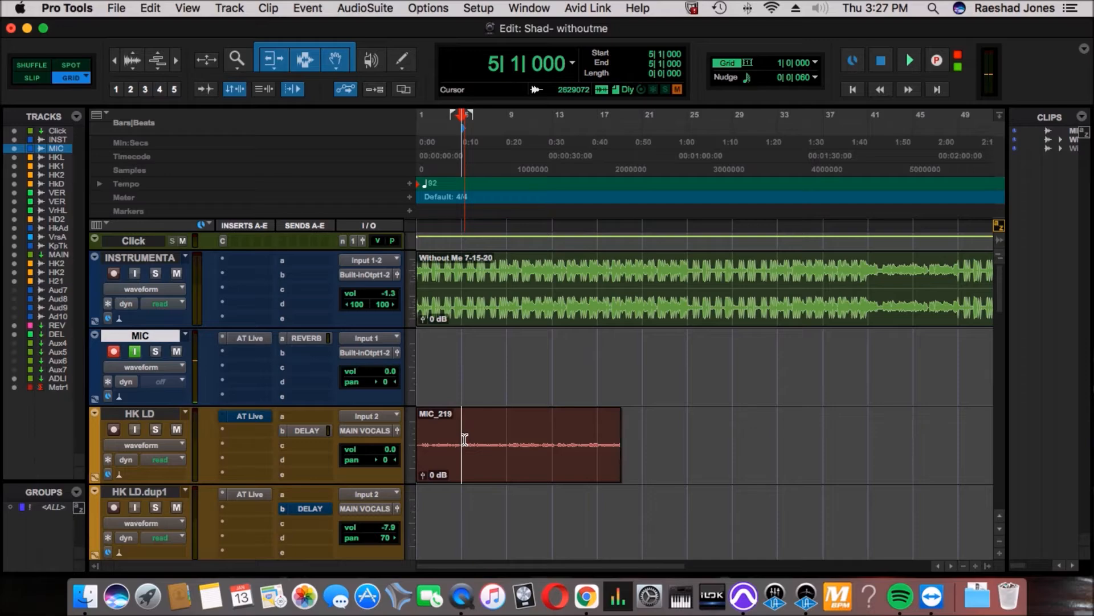
pyautogui.press('super+e')
pyautogui.click(505, 426)
pyautogui.press('super+e')
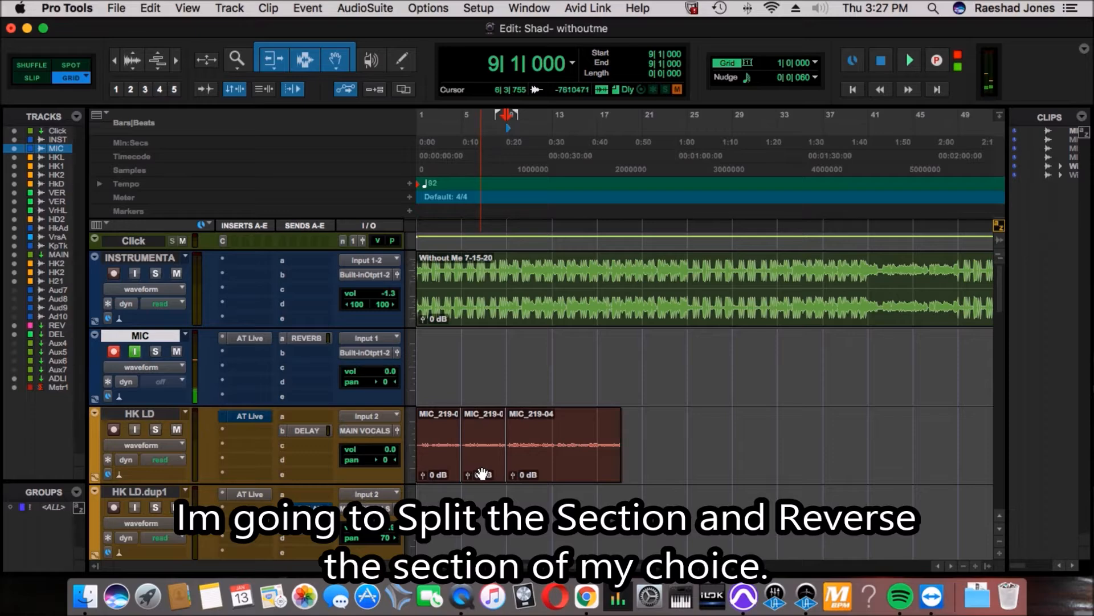
pyautogui.click(482, 474)
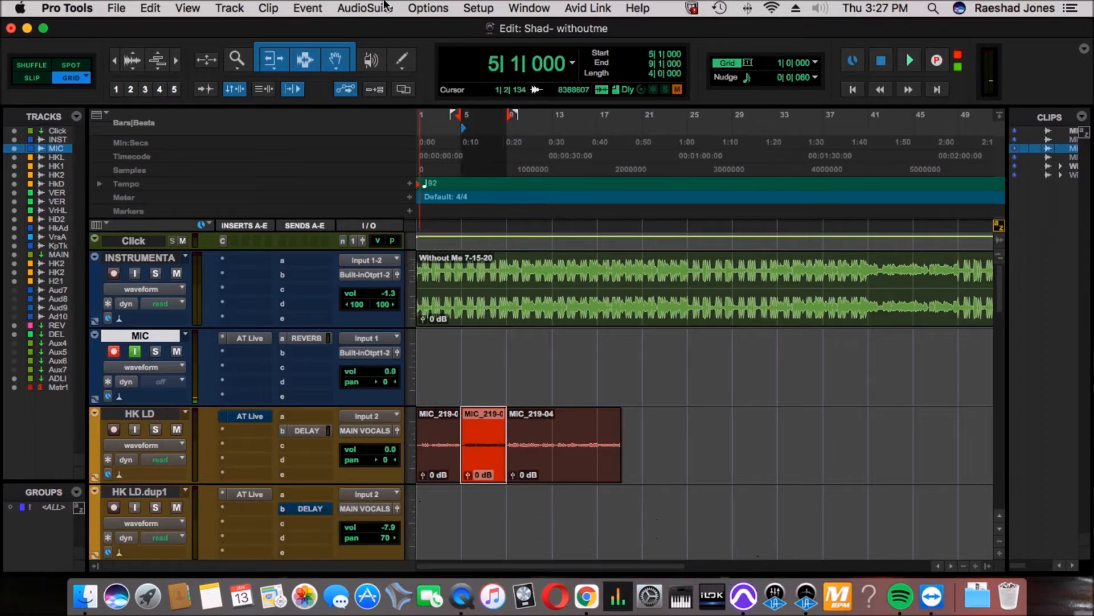
pyautogui.click(497, 388)
pyautogui.click(490, 458)
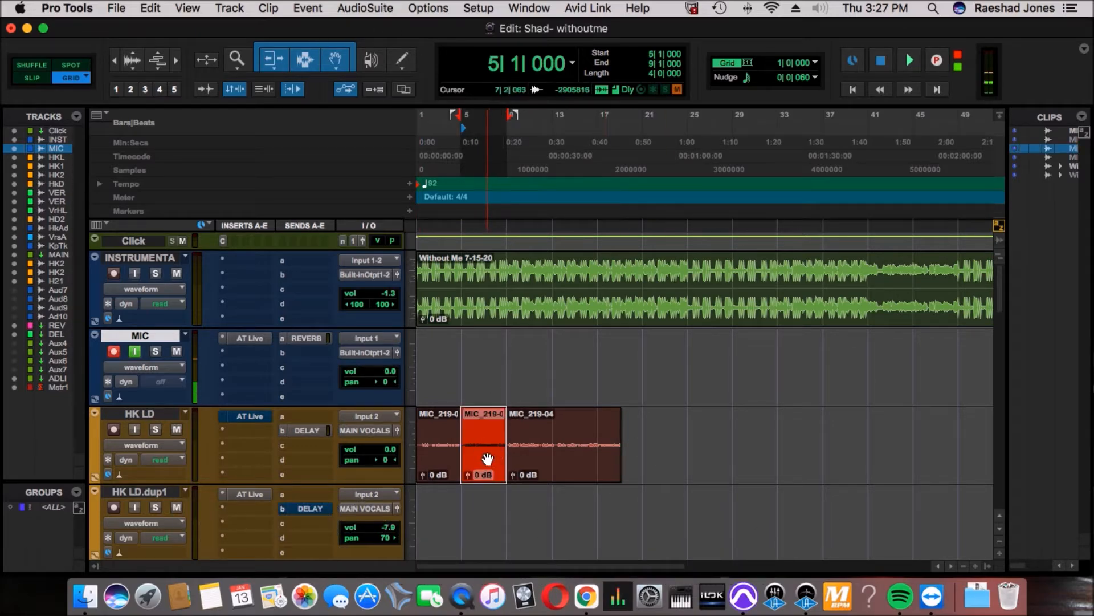
pyautogui.click(467, 358)
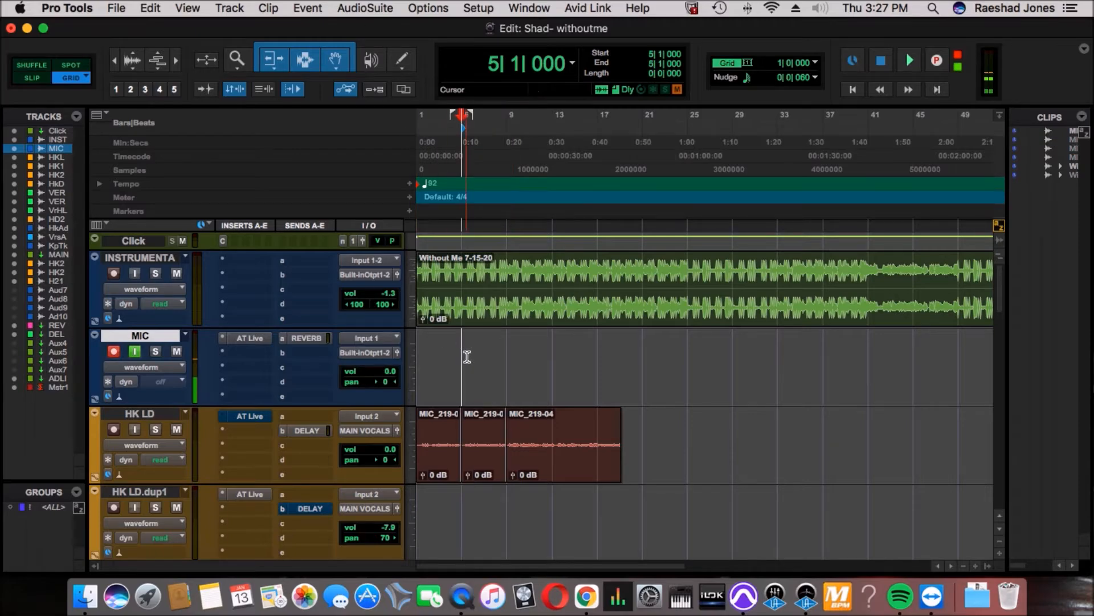
pyautogui.scroll(-10, 483, 450)
# Step: Split the last HK LD vocal clip at bar 13 and select the section between bars 9 and 13
pyautogui.hscroll(1, 483, 450)
pyautogui.scroll(10, 480, 439)
pyautogui.click(478, 469)
pyautogui.click(489, 442)
pyautogui.click(498, 437)
pyautogui.press('super+e')
pyautogui.click(483, 463)
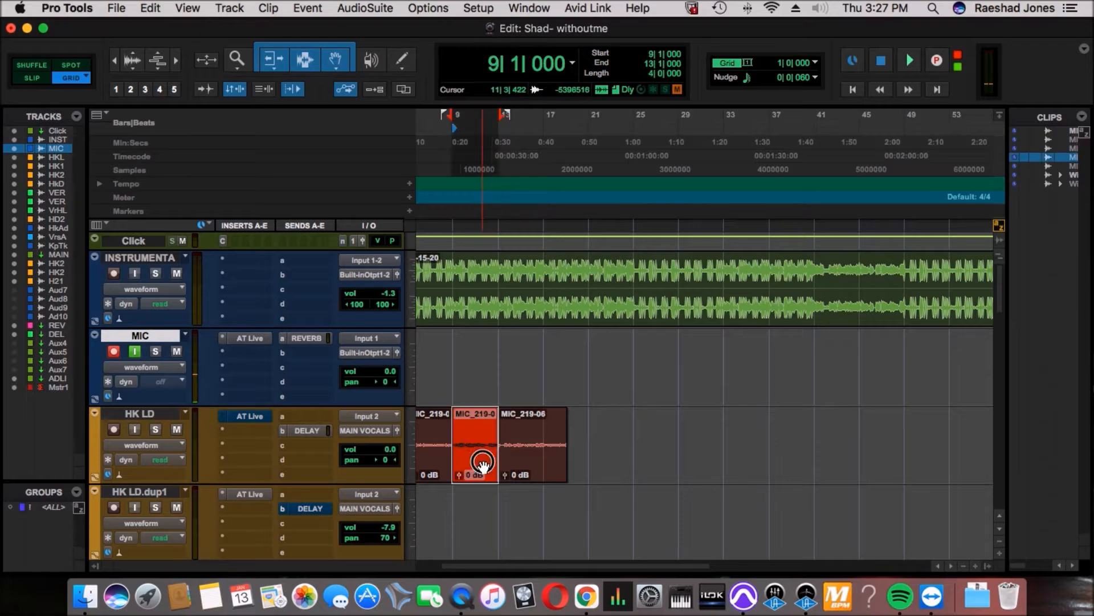
# Step: Open the AudioSuite Reverse processor for the selected vocal section and move its window clear of the screen corner
pyautogui.click(374, 7)
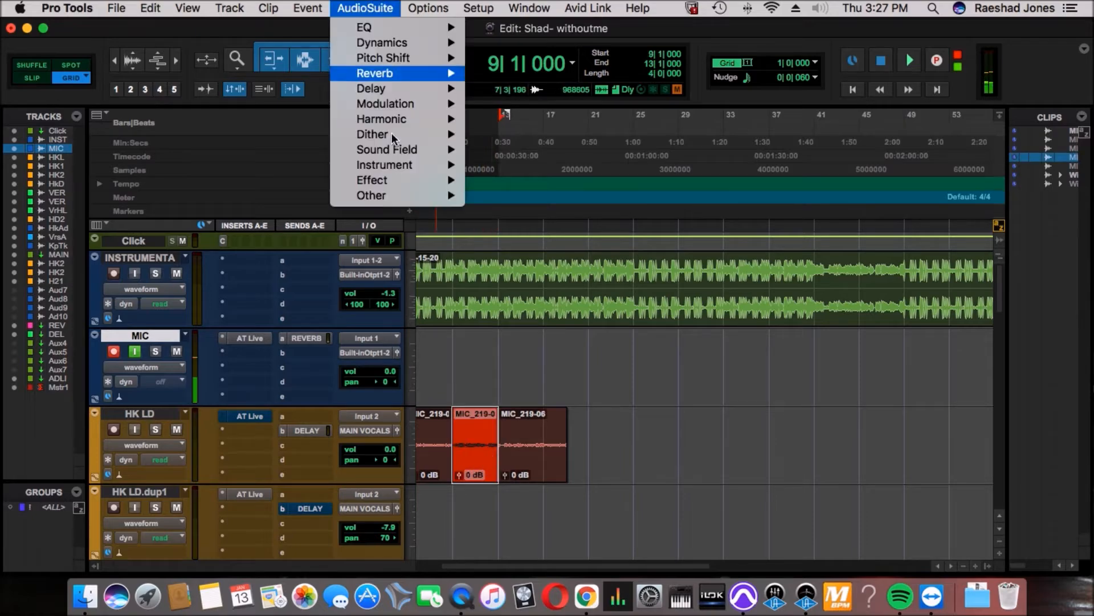
pyautogui.moveTo(392, 152)
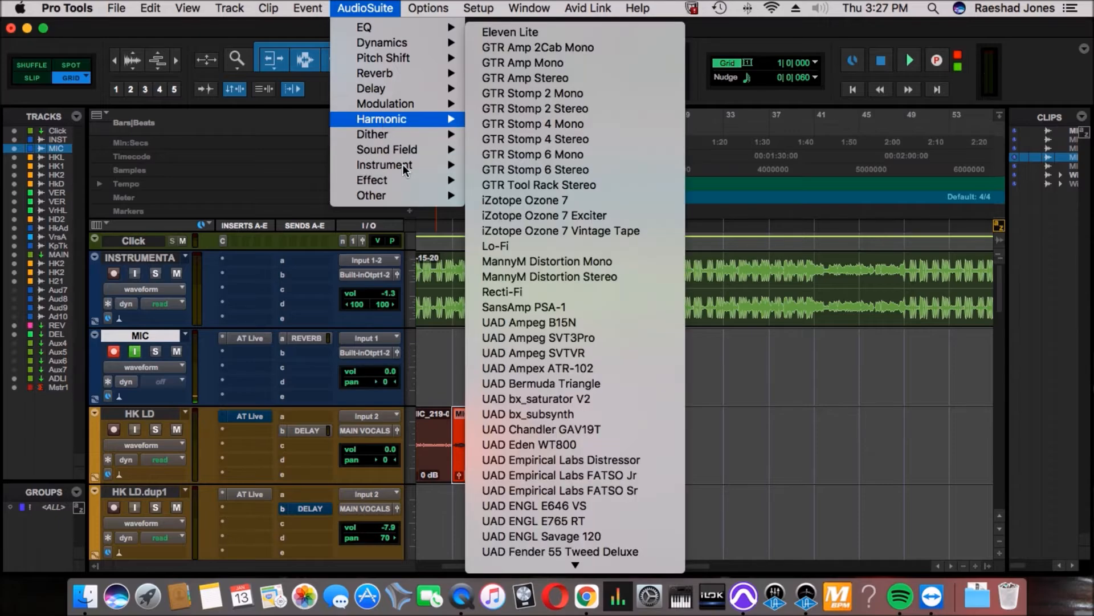
pyautogui.moveTo(388, 193)
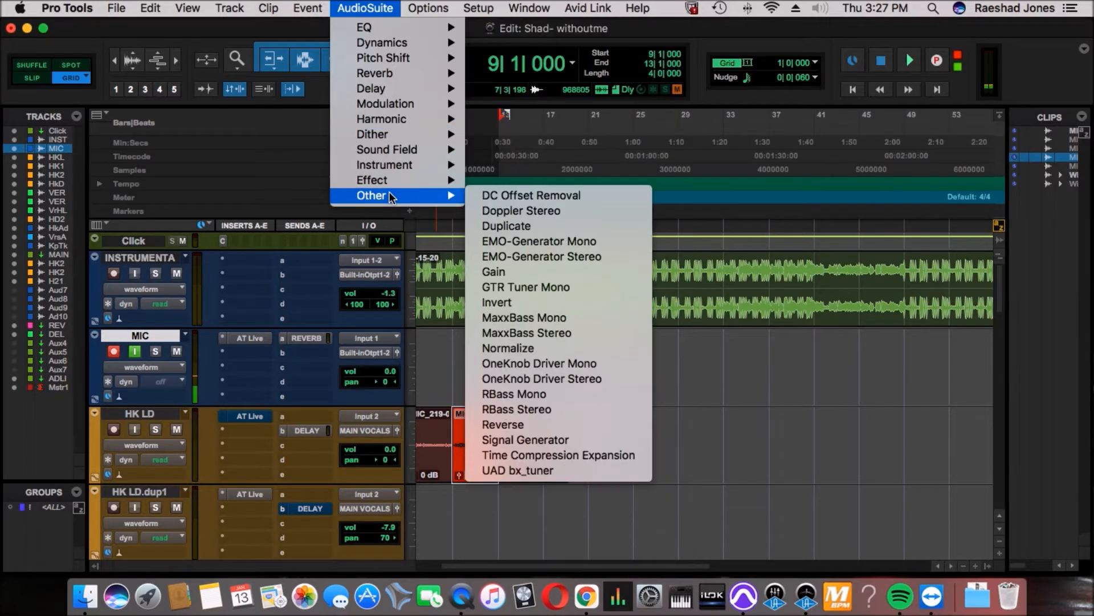
pyautogui.click(525, 424)
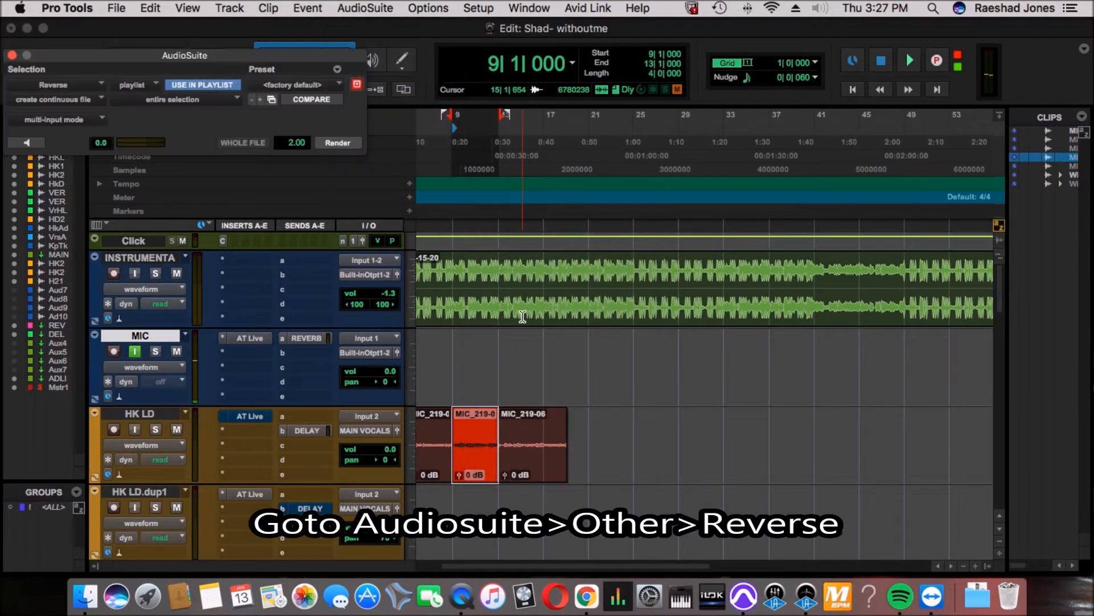
pyautogui.moveTo(160, 57); pyautogui.dragTo(274, 90)
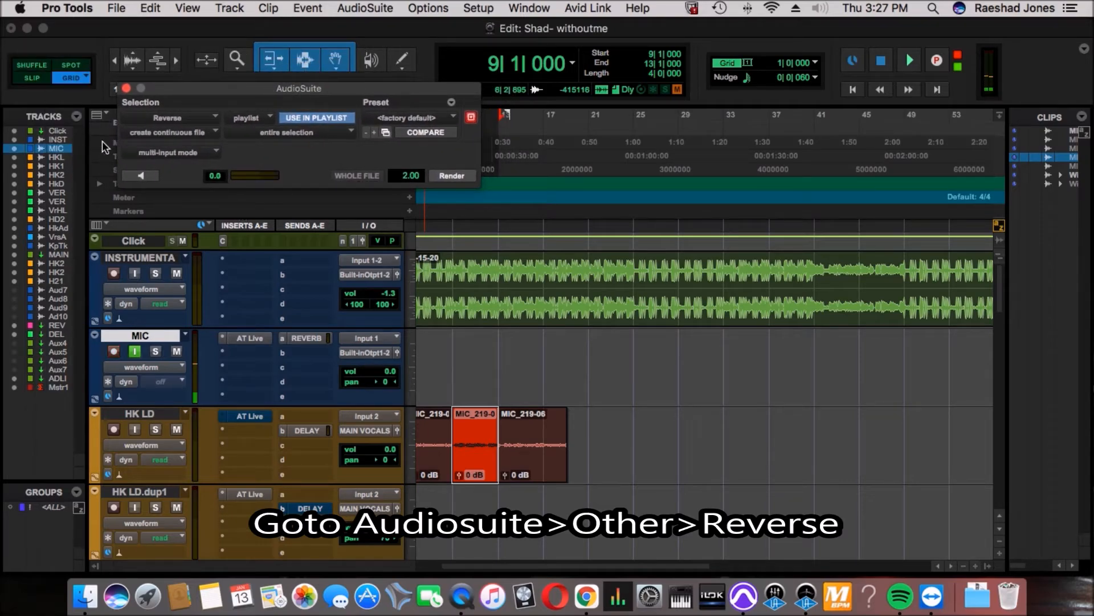
# Step: Preview how the selected vocal section sounds with the Reverse processor
pyautogui.click(181, 153)
pyautogui.click(330, 160)
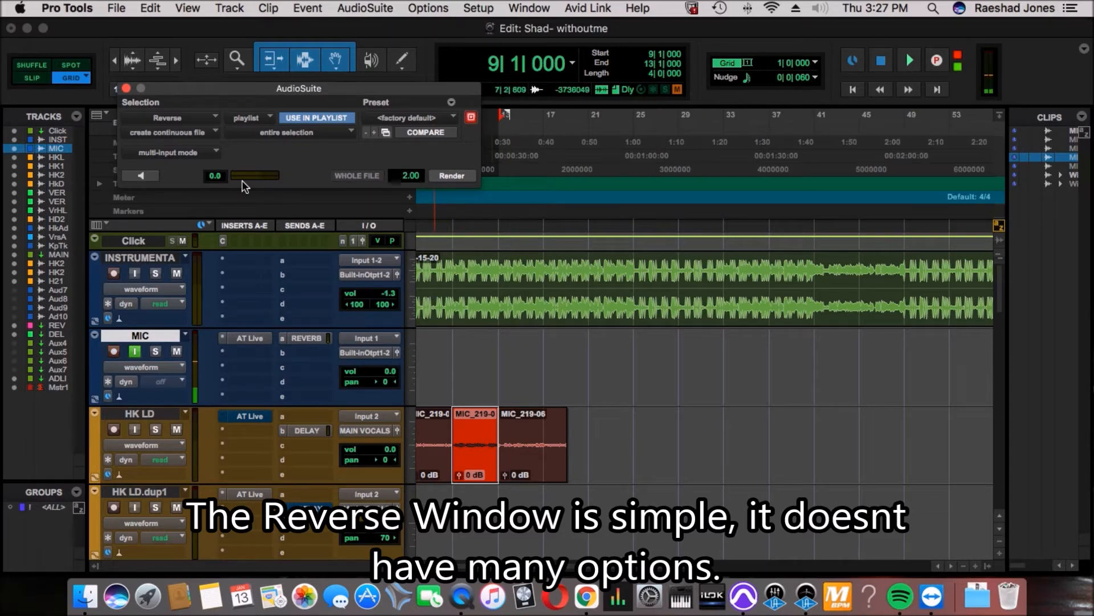
pyautogui.click(142, 176)
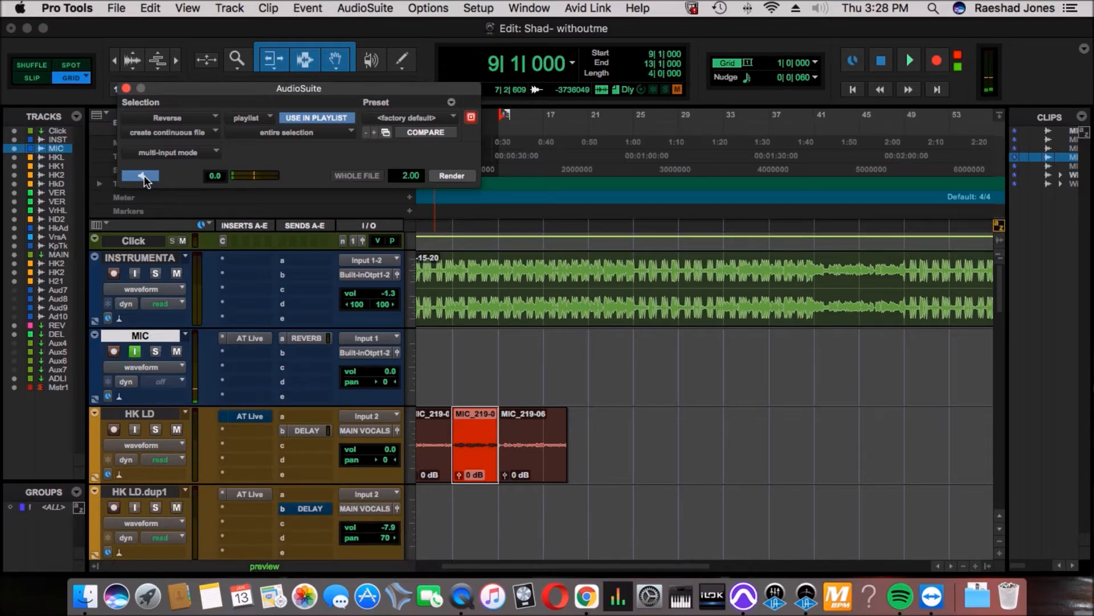
pyautogui.click(143, 176)
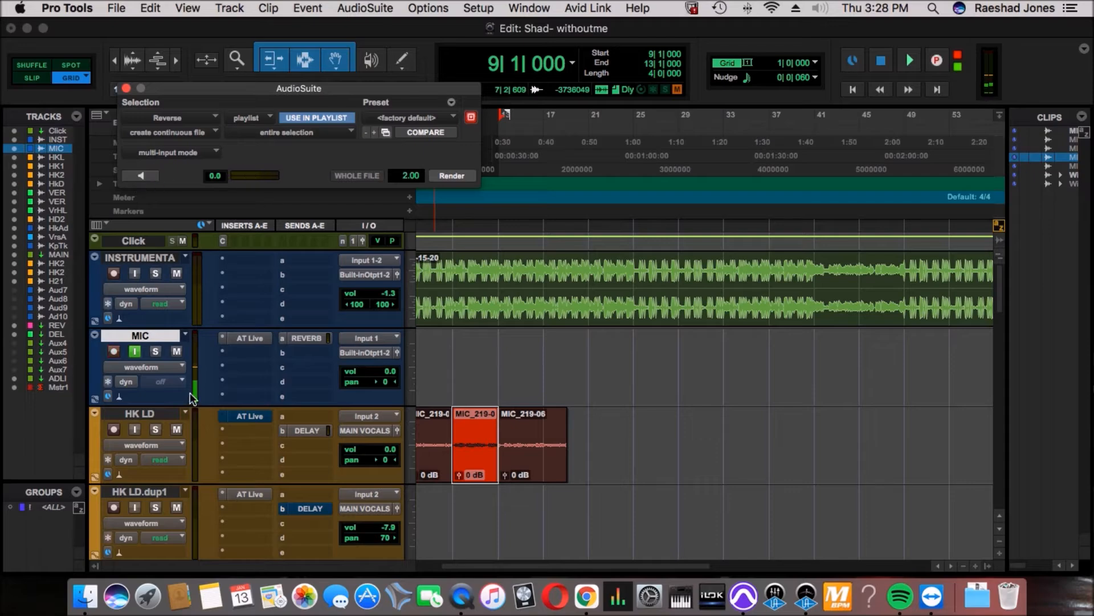
# Step: Render the reversed vocal section on HK LD and play the session from bar 9 to hear it
pyautogui.click(451, 176)
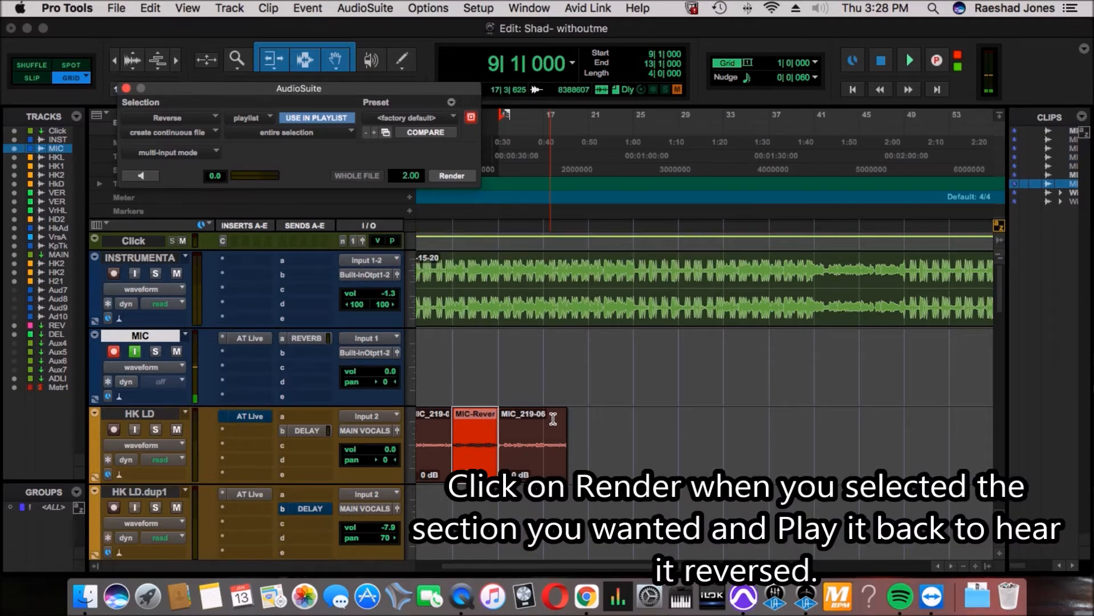
pyautogui.click(463, 351)
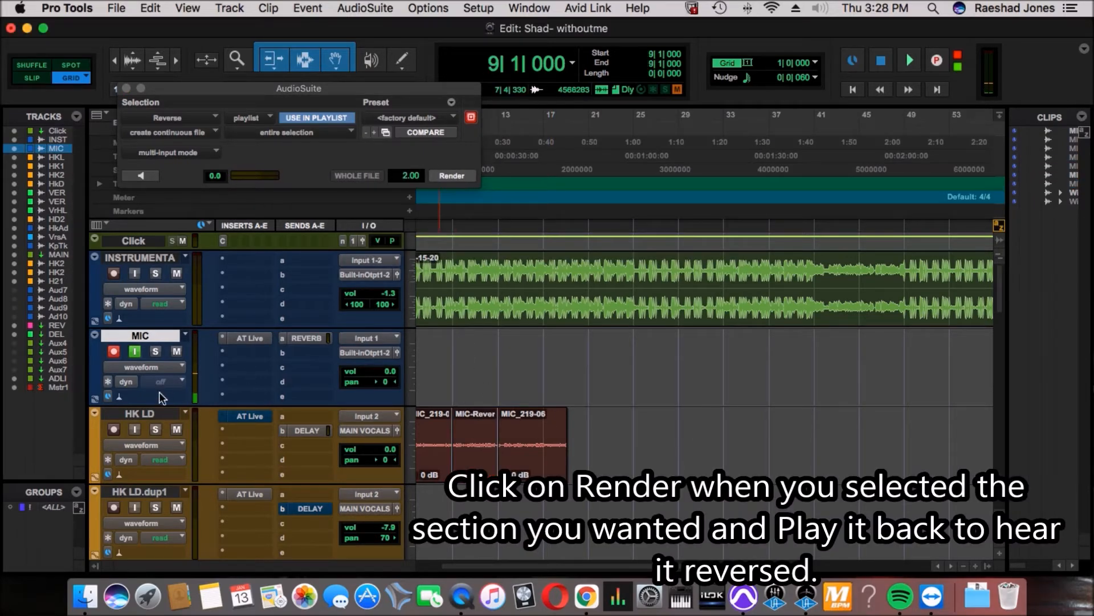
pyautogui.press('space')
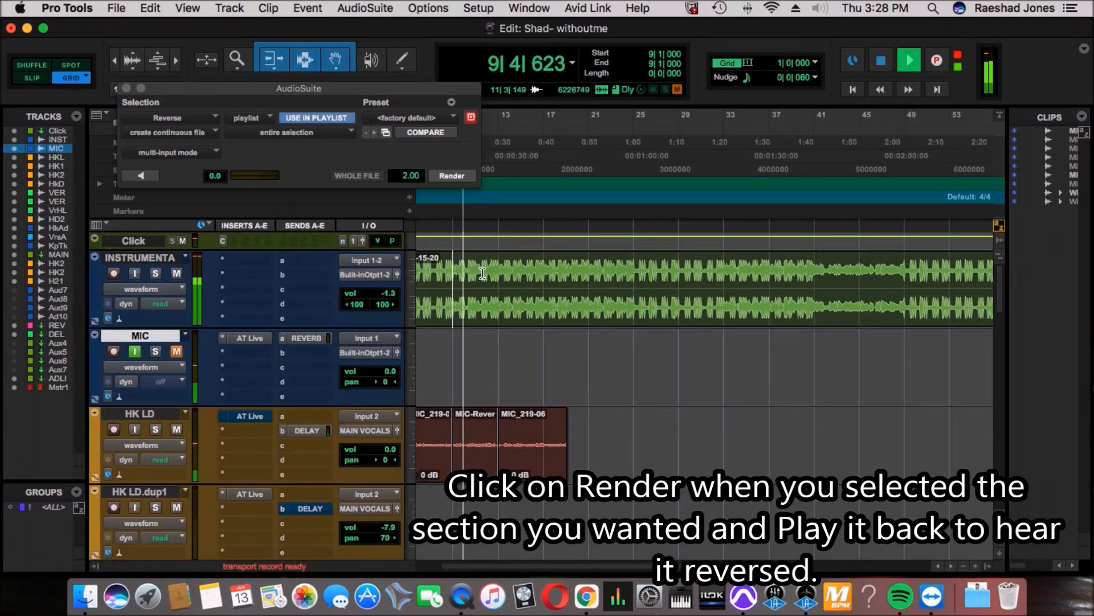
# Step: Split the instrumental clip at bars 9 and 13, stop playback and select the section between the two cuts
pyautogui.click(454, 272)
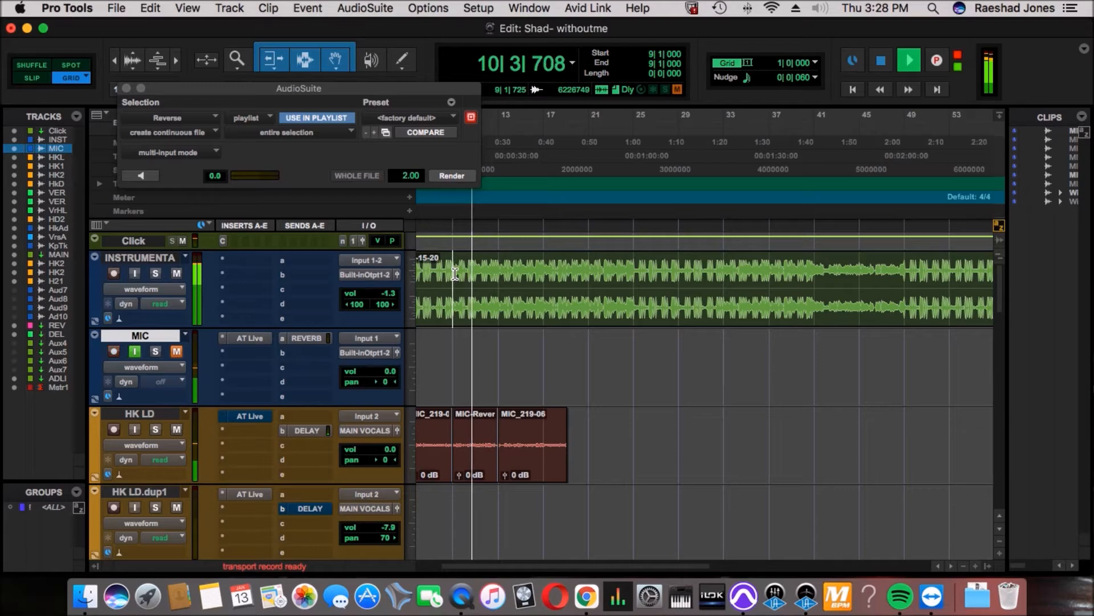
pyautogui.press('b')
pyautogui.click(502, 278)
pyautogui.press('b')
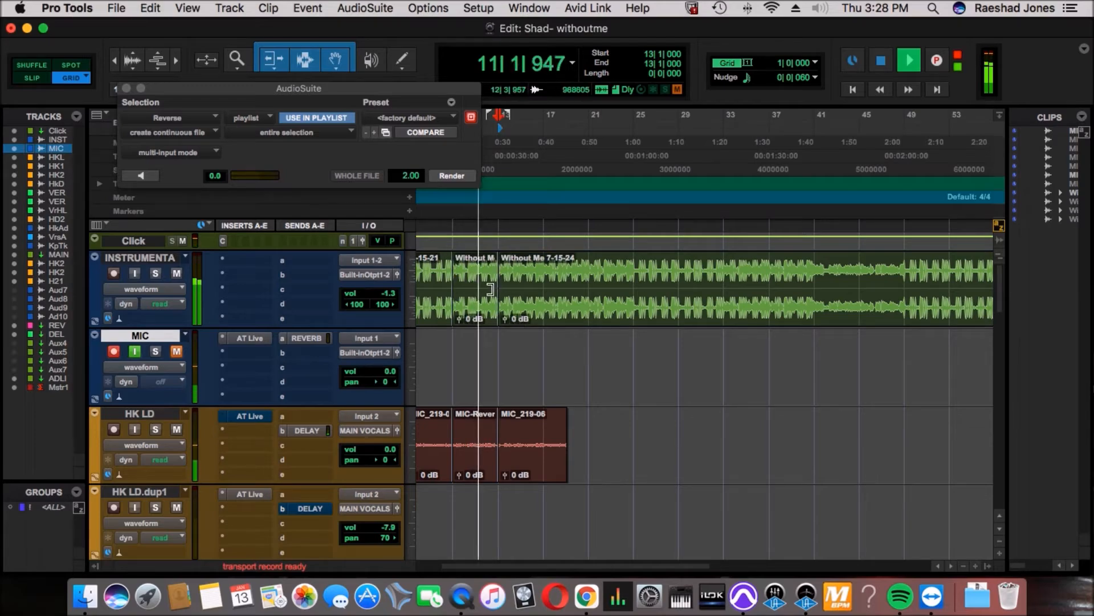
pyautogui.press('space')
pyautogui.click(474, 325)
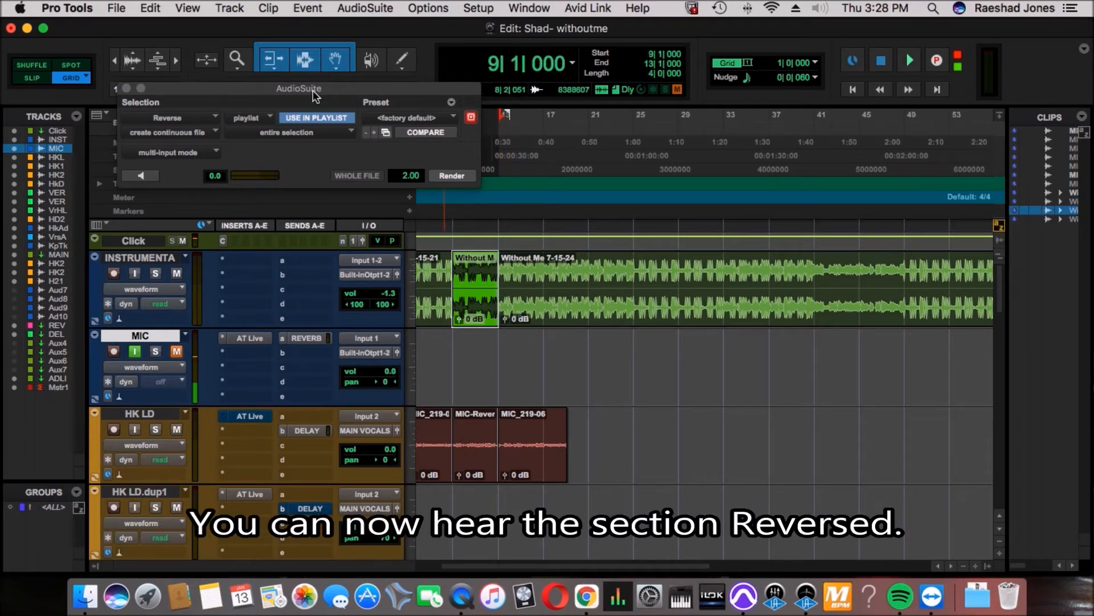
pyautogui.click(365, 6)
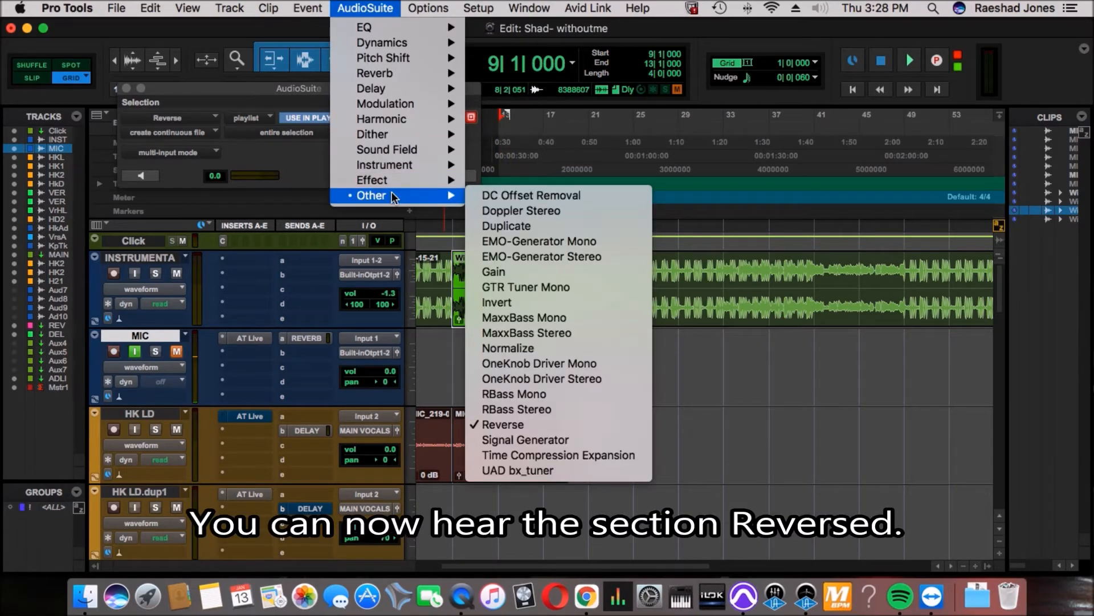
pyautogui.click(506, 392)
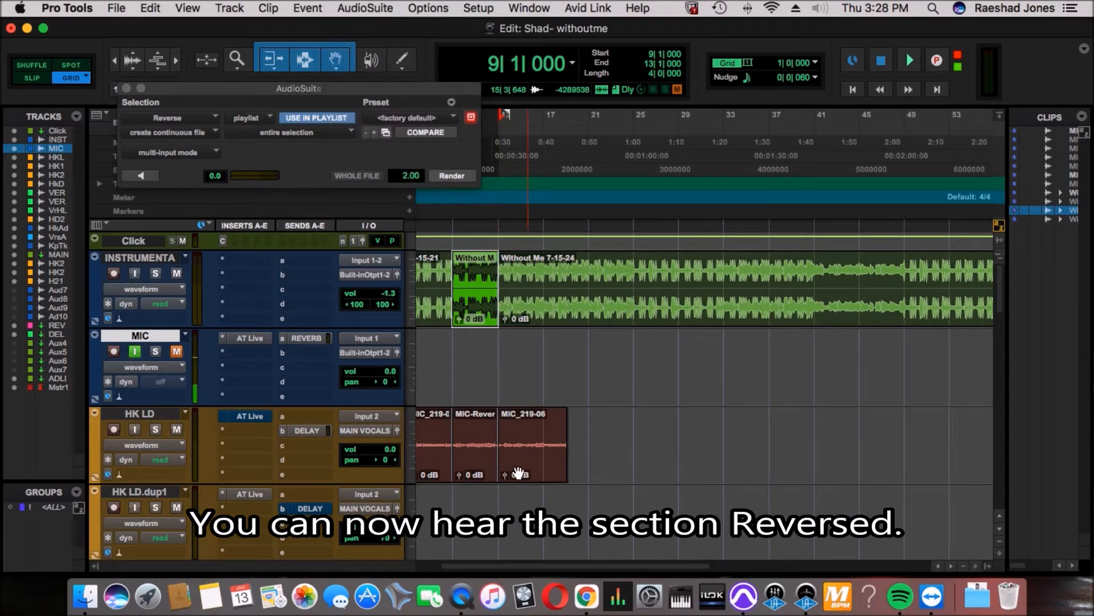
pyautogui.press('t')
pyautogui.press('t')
pyautogui.press('r')
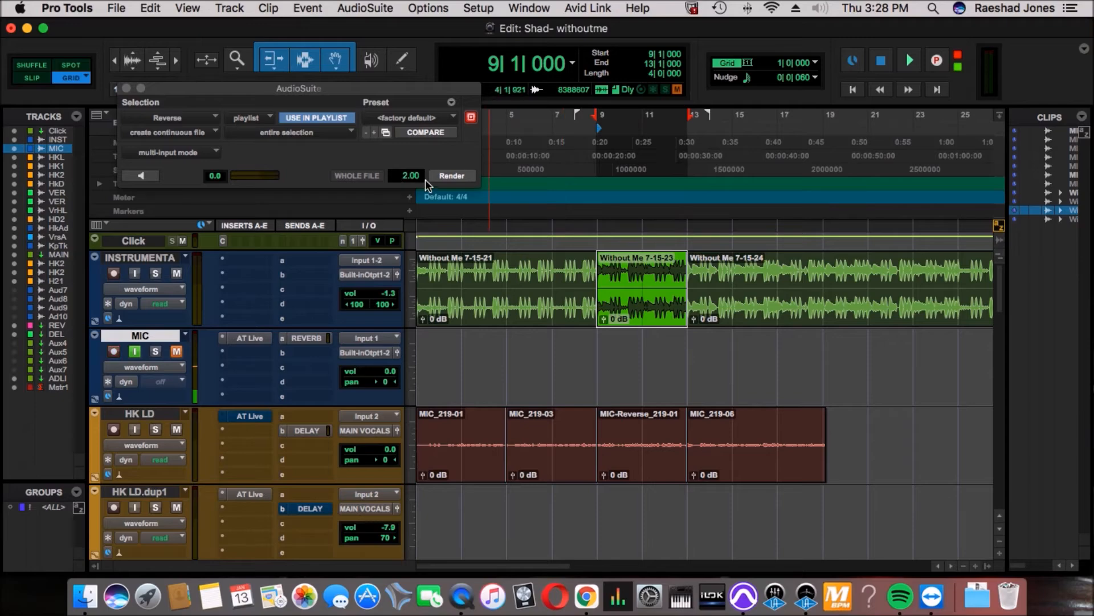
pyautogui.click(126, 88)
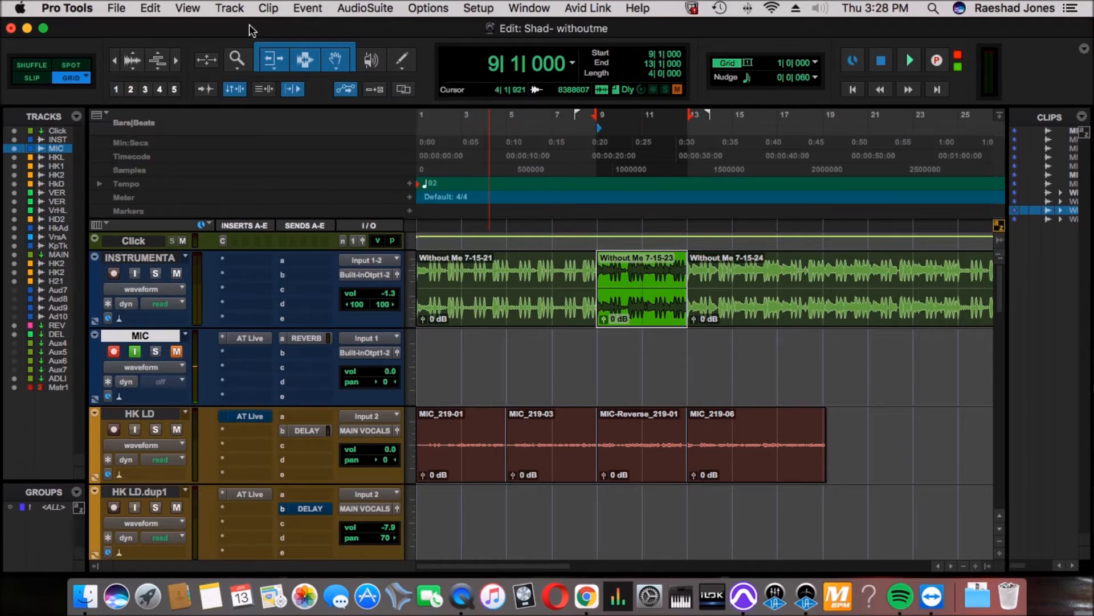
# Step: Render the AudioSuite Reverse effect on the instrumental section between bars 9 and 13 and place the playback cursor at bar 9
pyautogui.click(378, 8)
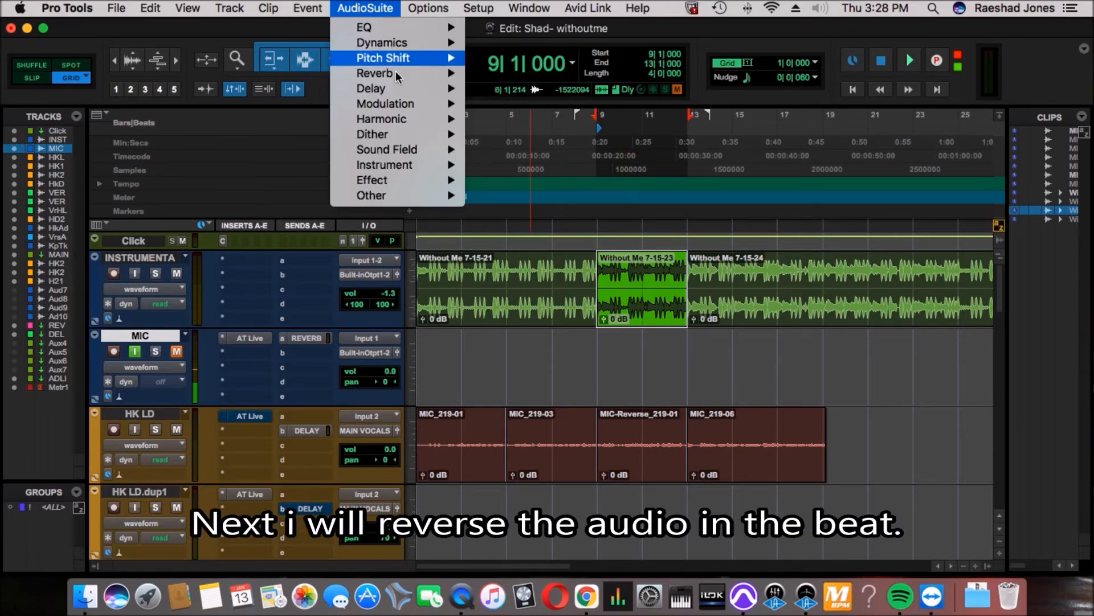
pyautogui.moveTo(403, 104)
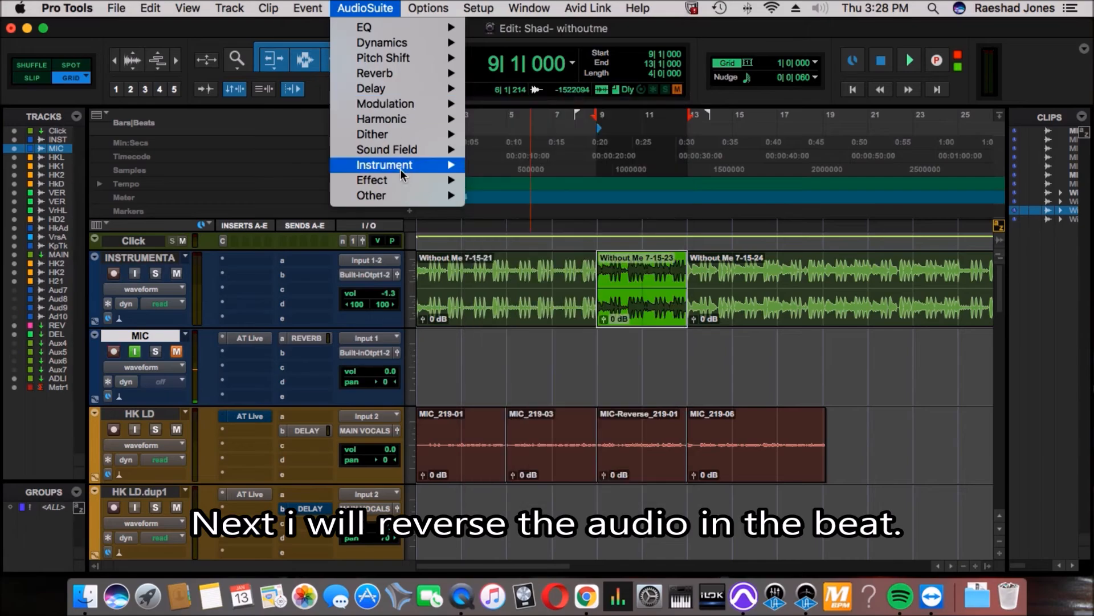
pyautogui.moveTo(398, 193)
pyautogui.click(555, 425)
pyautogui.click(450, 176)
pyautogui.click(604, 341)
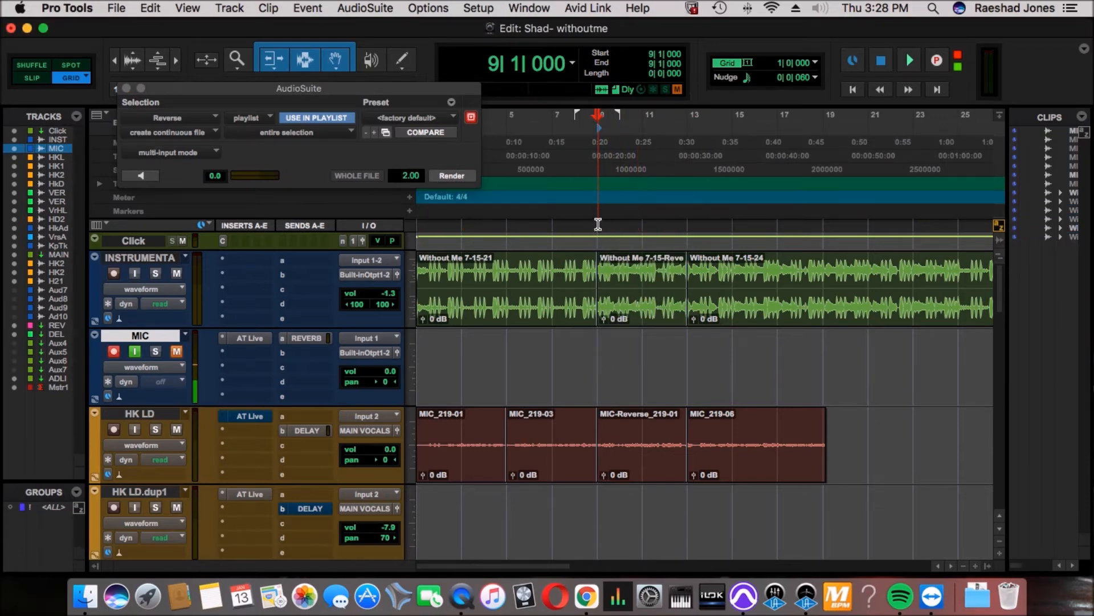
# Step: Play the session from bar 9 to hear the reversed vocal and instrumental sections together, and stop just past bar 13
pyautogui.press('space')
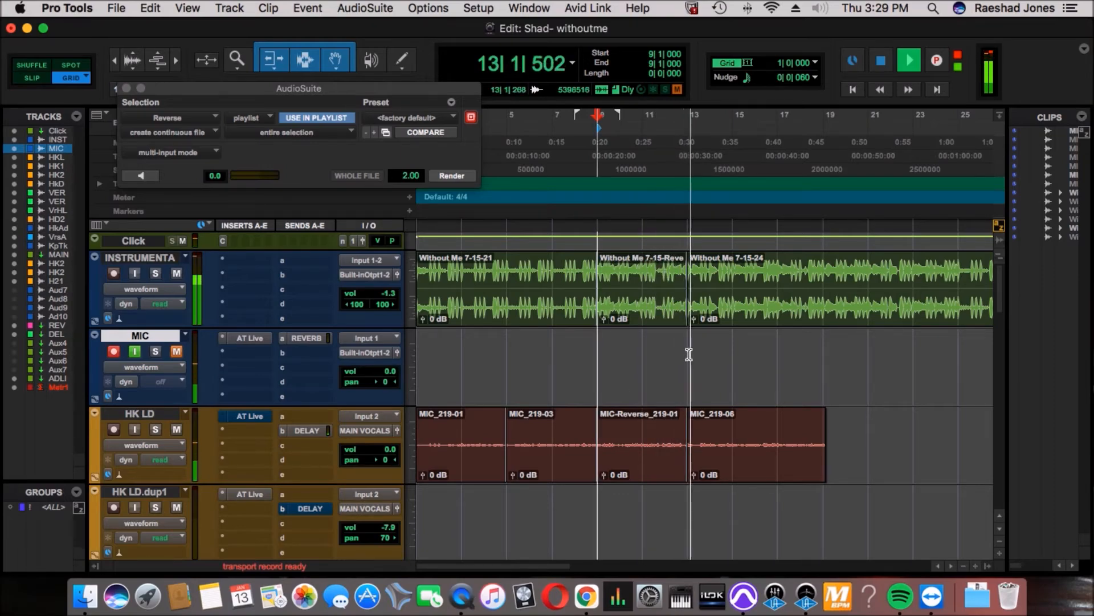
pyautogui.press('space')
# Step: Delete the last vocal clip on HK LD, starting at bar 13, and close the AudioSuite Reverse window
pyautogui.click(738, 470)
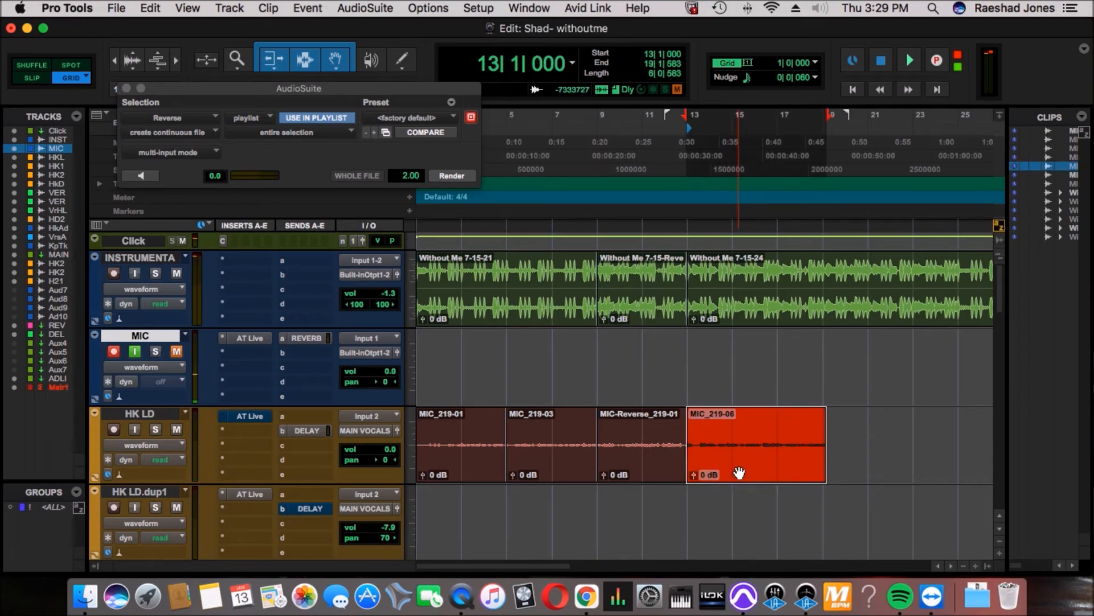
pyautogui.press('Delete')
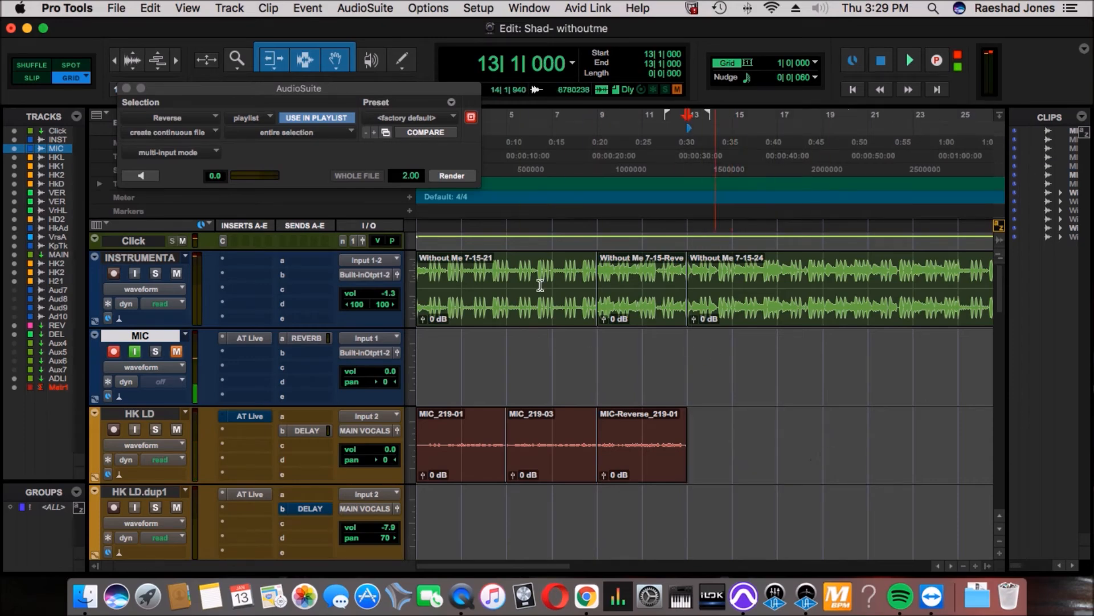
pyautogui.click(126, 88)
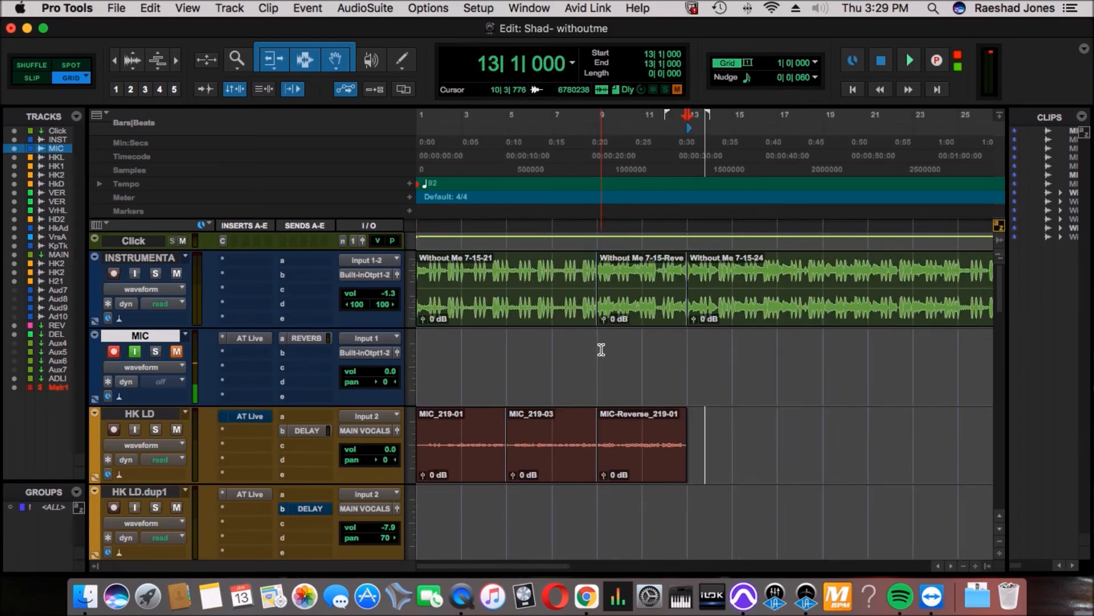
# Step: Split the instrumental clip at bar 25
pyautogui.click(734, 279)
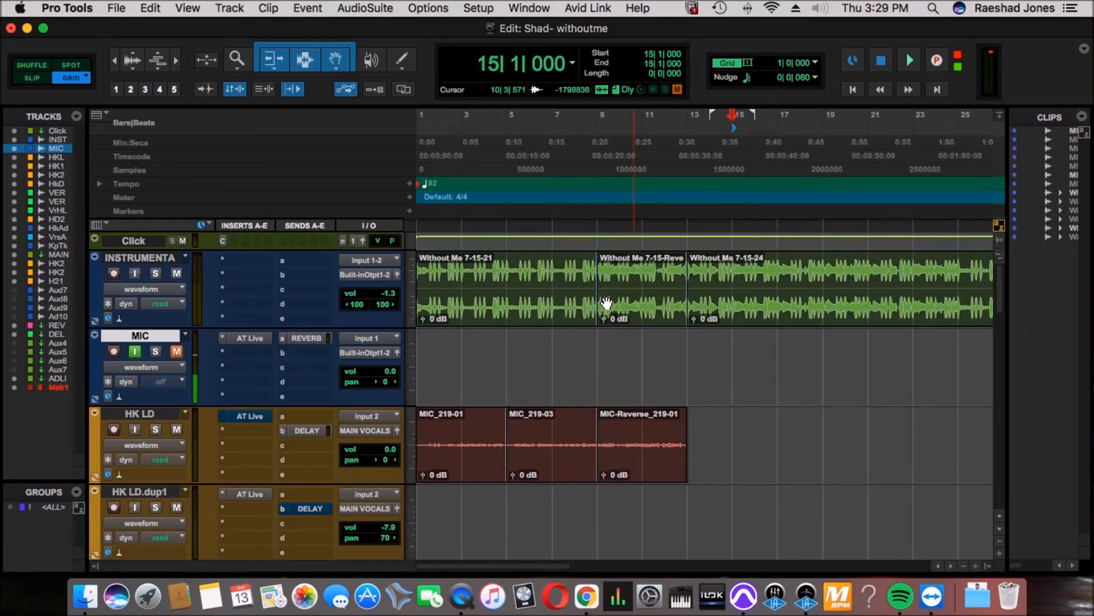
pyautogui.hscroll(8, 603, 301)
pyautogui.hscroll(-2, 603, 301)
pyautogui.press('t')
pyautogui.click(553, 276)
pyautogui.press('super+e')
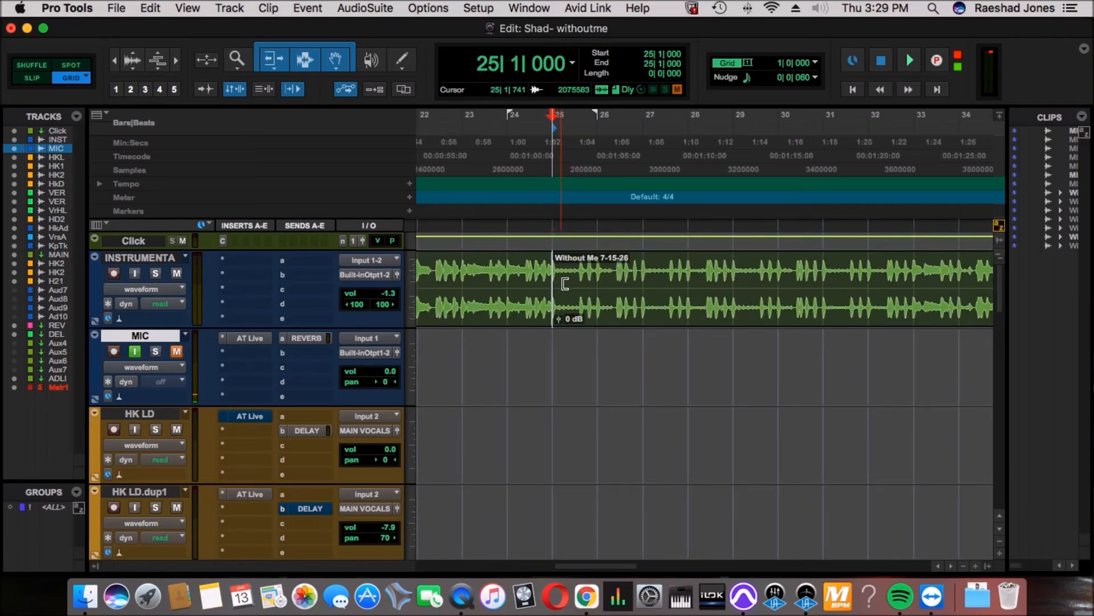
# Step: Split the instrumental clip again at bar 26 to isolate the one-bar section starting at bar 25
pyautogui.click(582, 281)
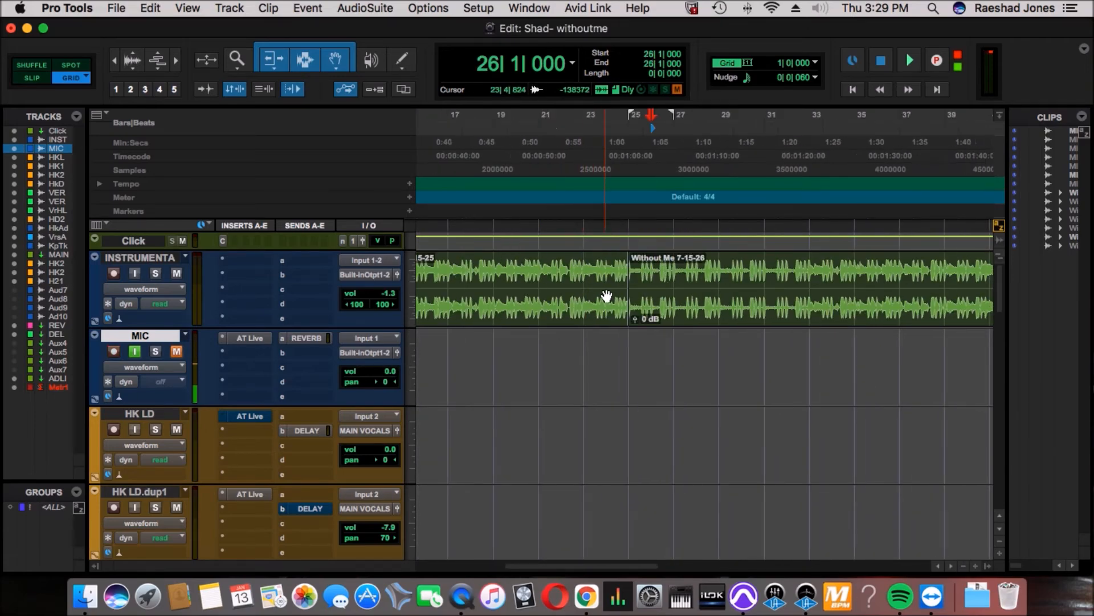
pyautogui.hscroll(-3, 607, 296)
pyautogui.scroll(2, 659, 294)
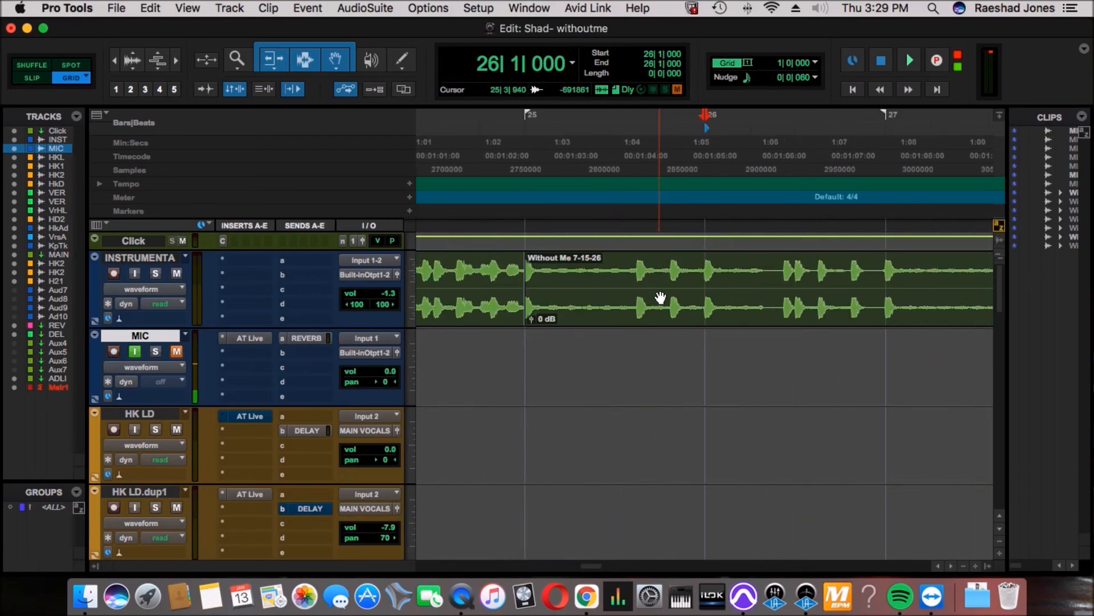
pyautogui.scroll(-4, 660, 296)
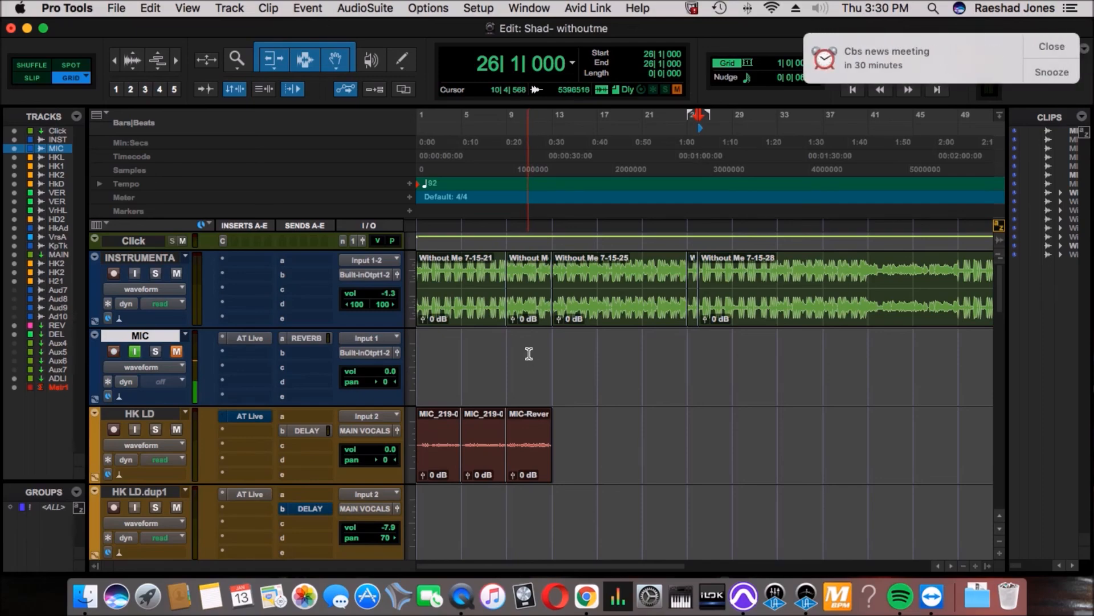
# Step: Dismiss the meeting reminder notification and switch to QuickTime Player
pyautogui.click(1050, 47)
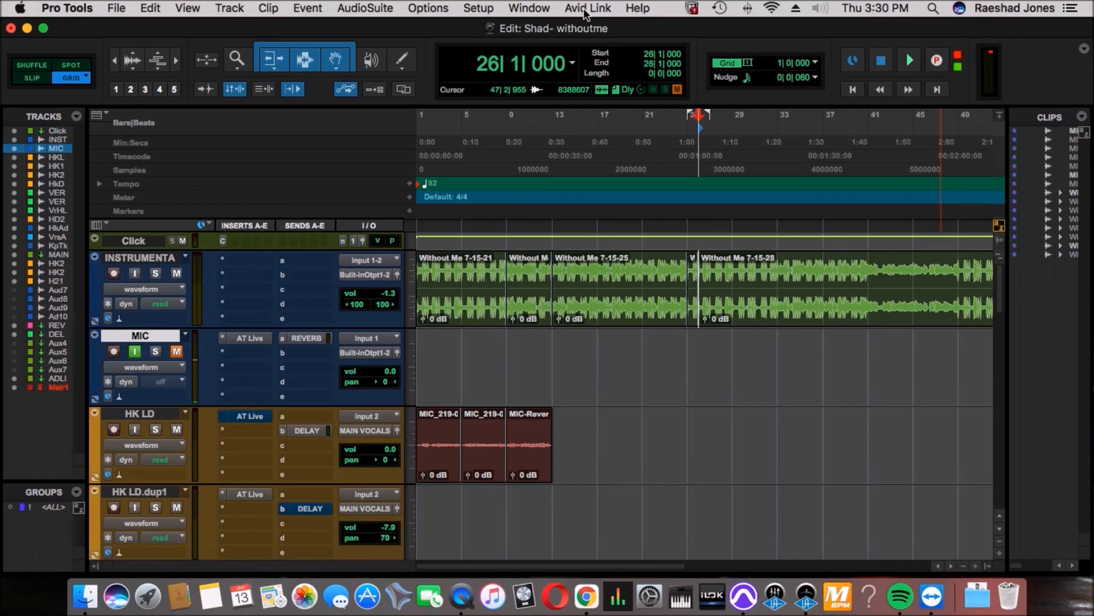
pyautogui.click(461, 597)
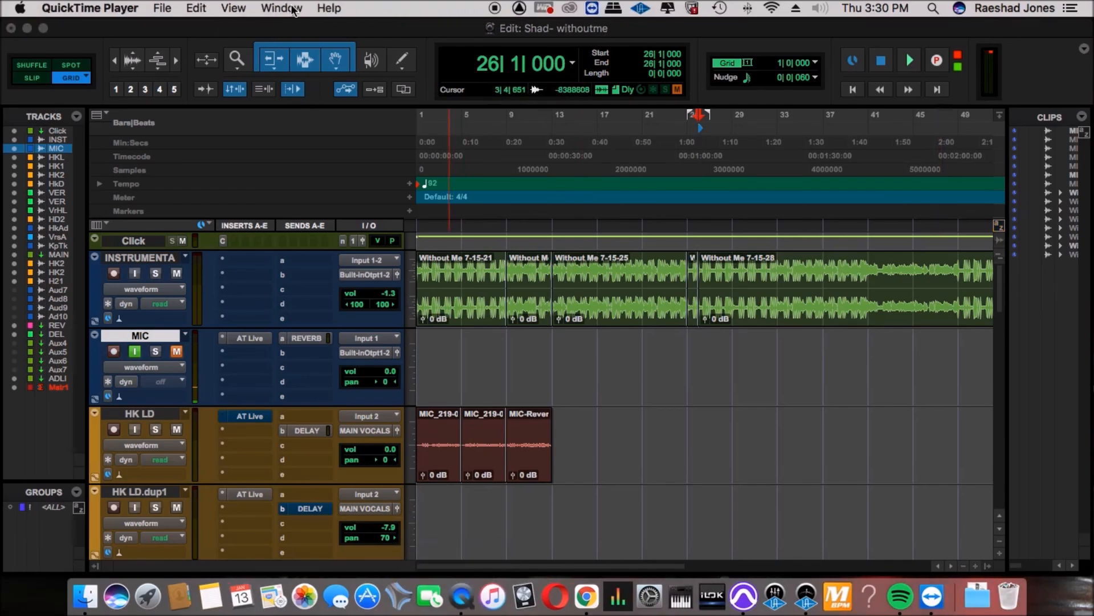